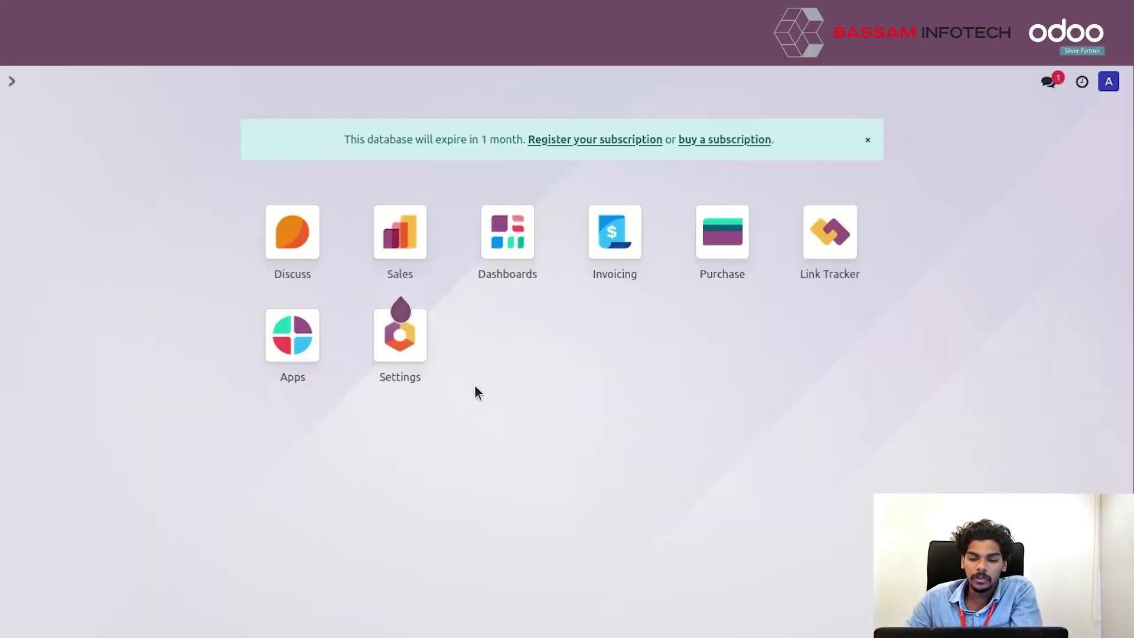
- Open the Incoming Mail Servers list under Settings > Technical > Email
left_click(422, 344)
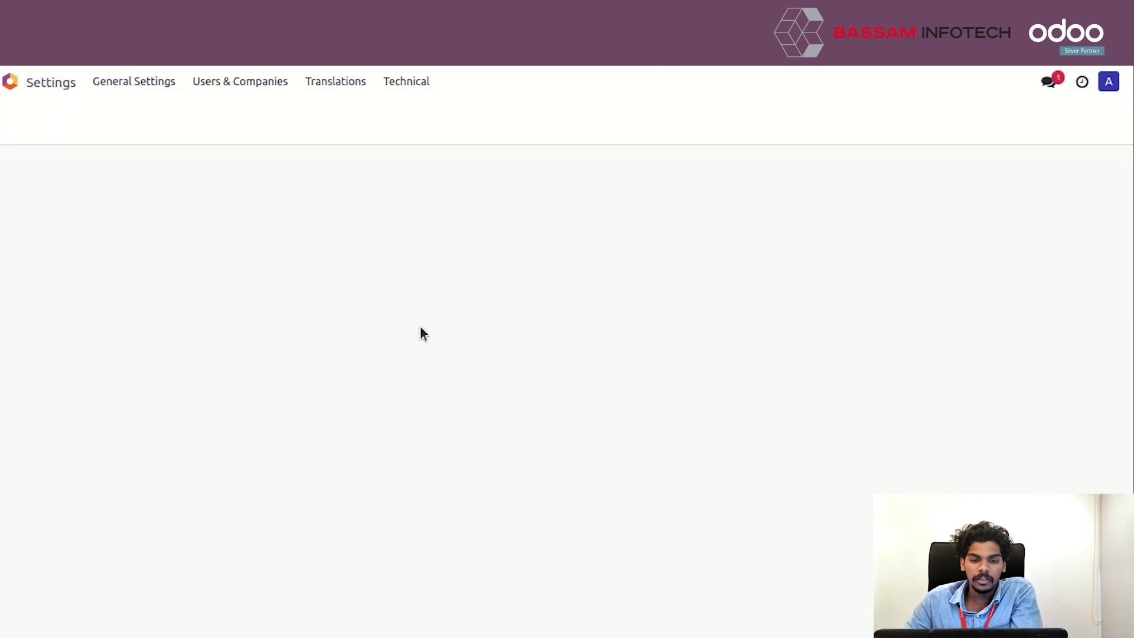
left_click(404, 90)
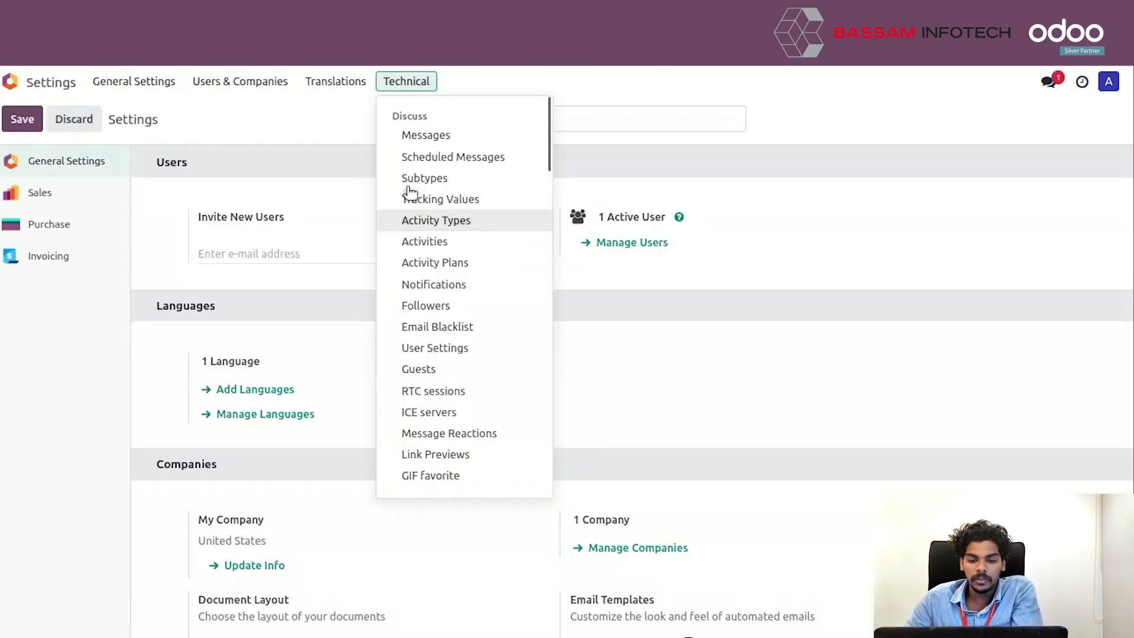
scroll(419, 212, "down", 5)
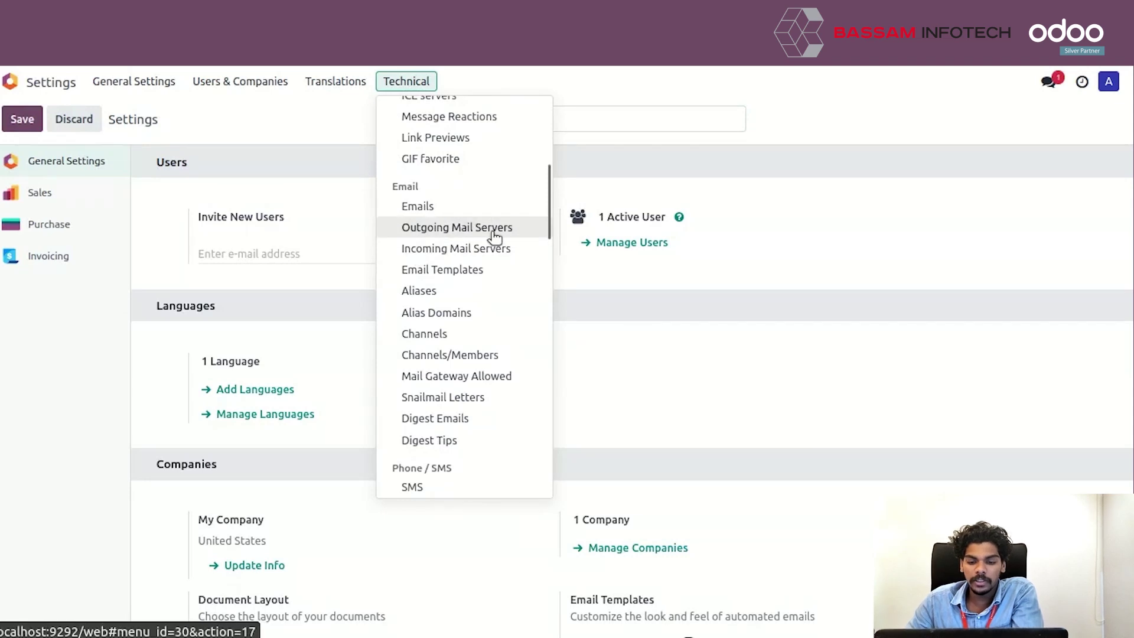
left_click(456, 251)
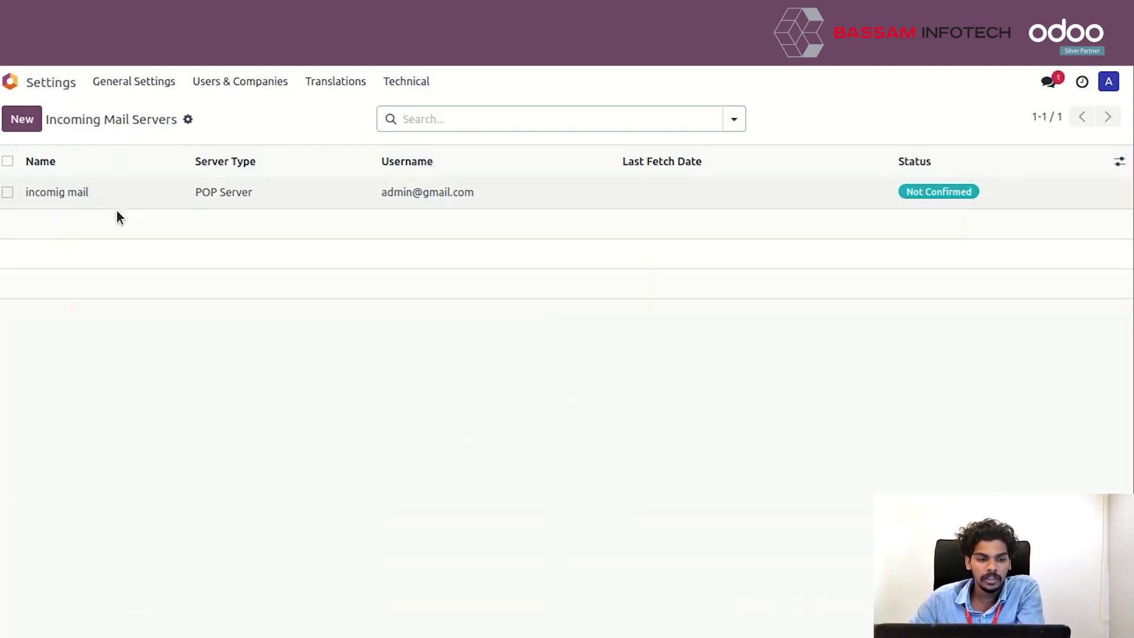
- Create an IMAP incoming server named 'Incoming mail' with the Zoho account username and password
left_click(35, 126)
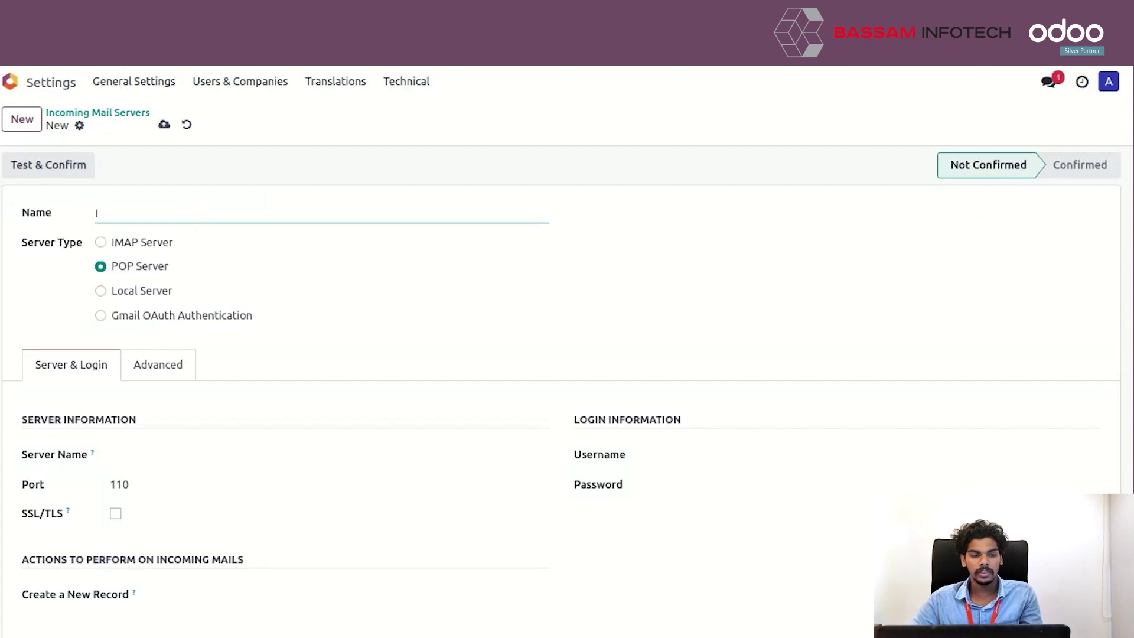
type("Incoming mail")
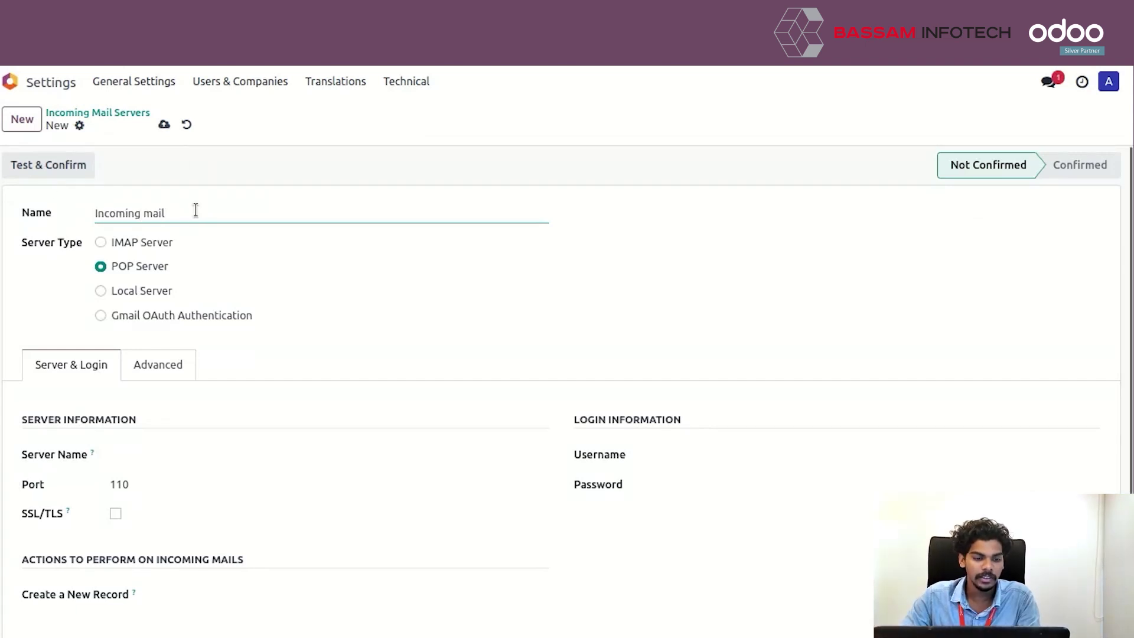
left_click(95, 240)
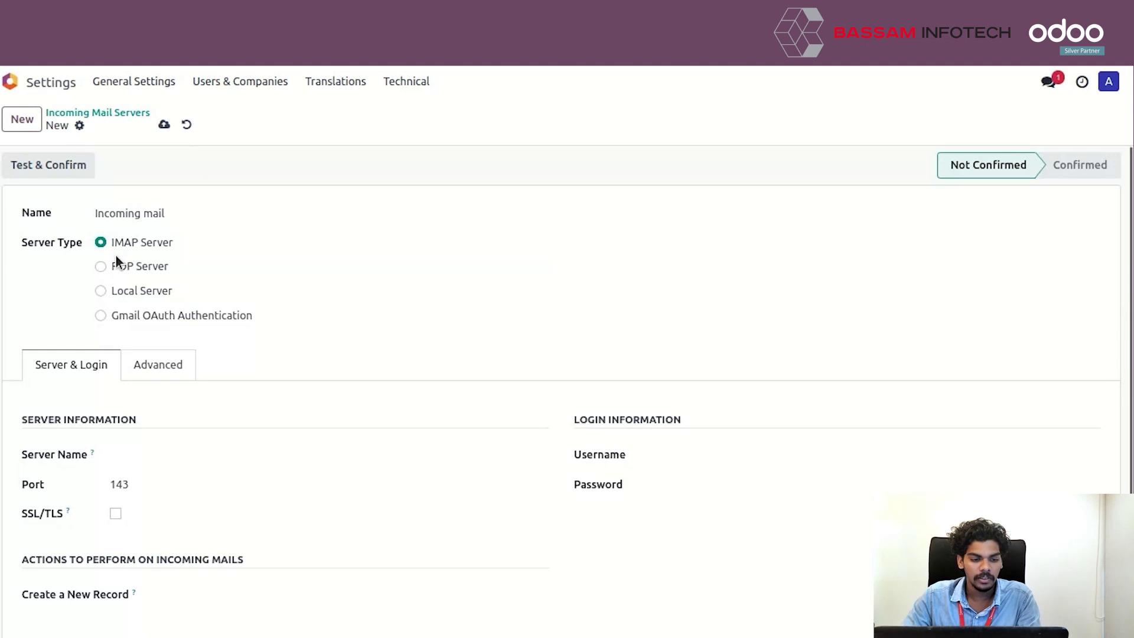
scroll(116, 257, "down", 1)
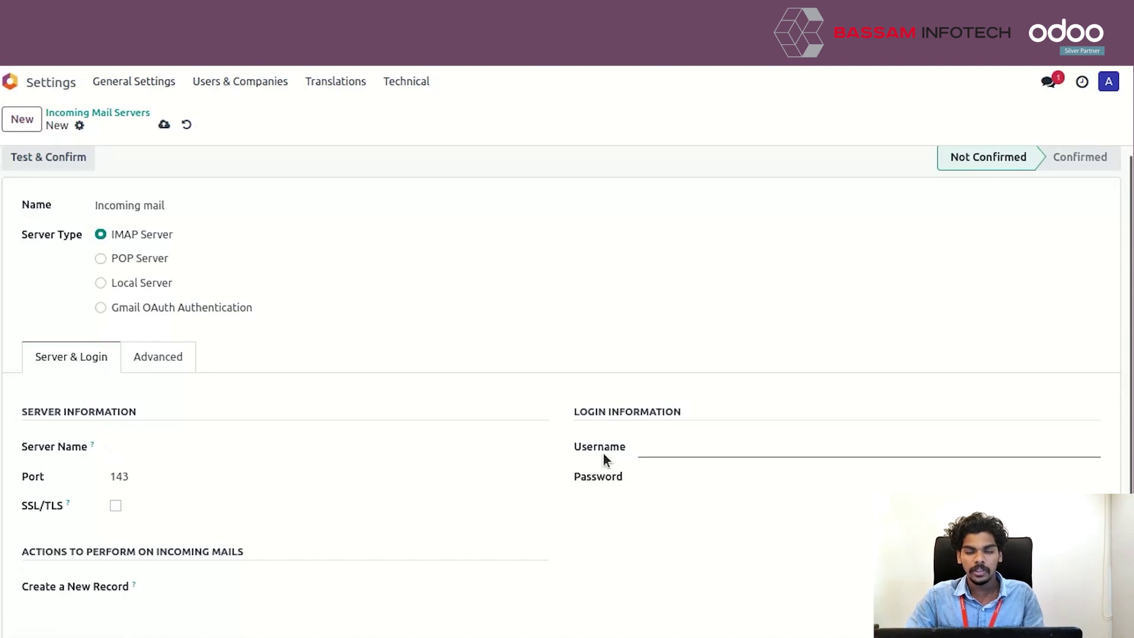
left_click(642, 452)
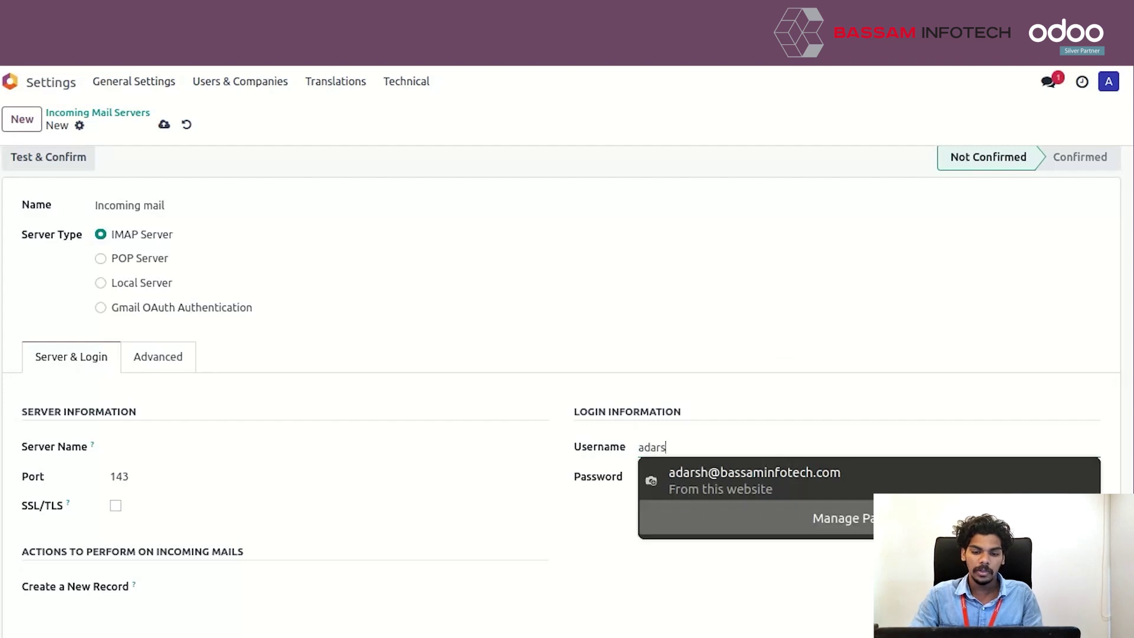
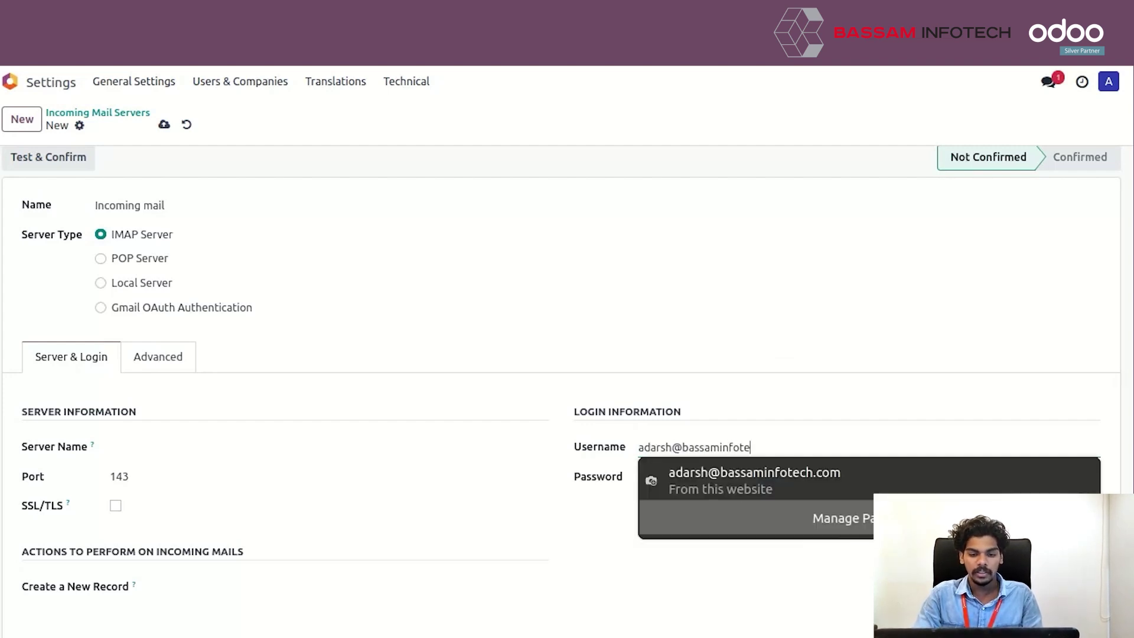
key("Tab")
key("ctrl+v")
left_click(659, 309)
- Set server imappro.zoho.in on port 993 with SSL/TLS, then save and test & confirm
left_click(175, 446)
type("imappro.zoho.in")
double_click(157, 475)
type("993")
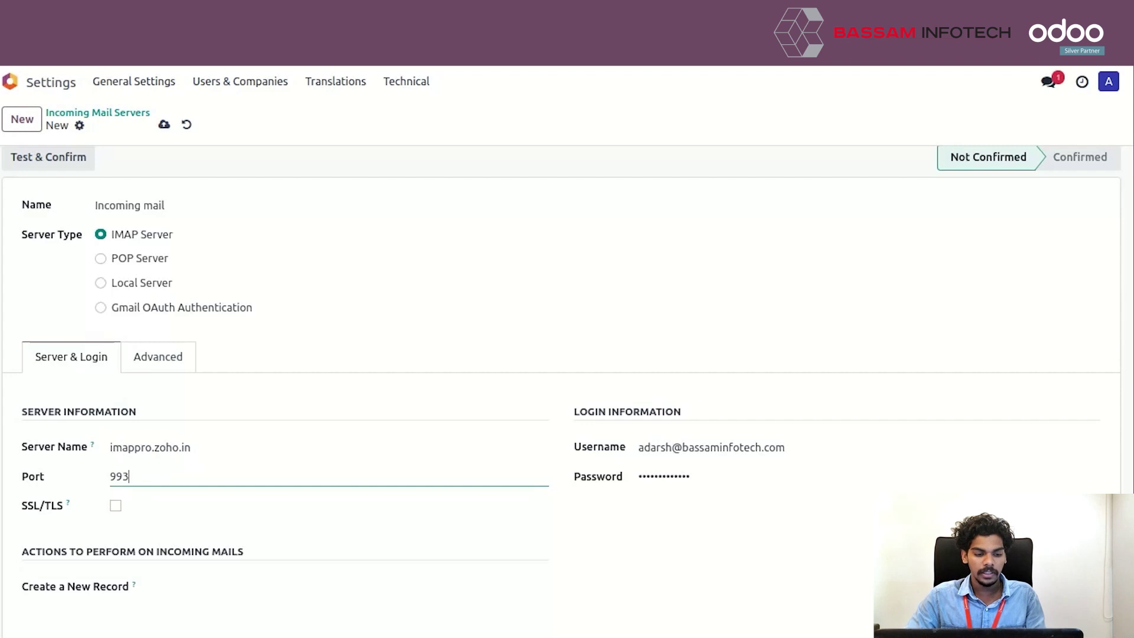
left_click(115, 506)
scroll(317, 472, "up", 1)
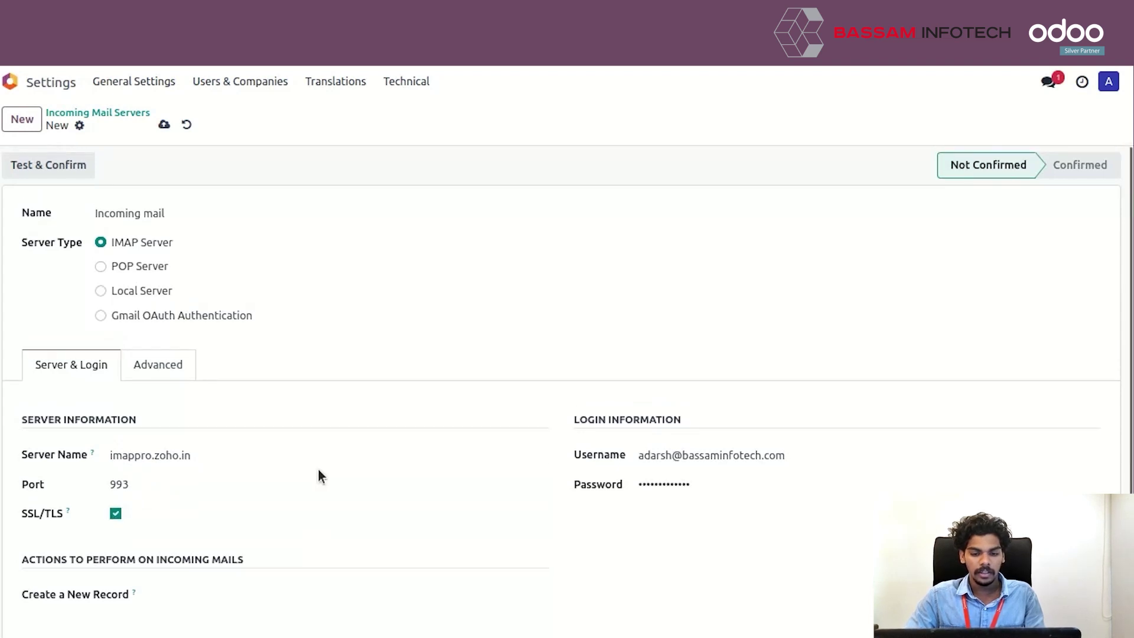
left_click(164, 124)
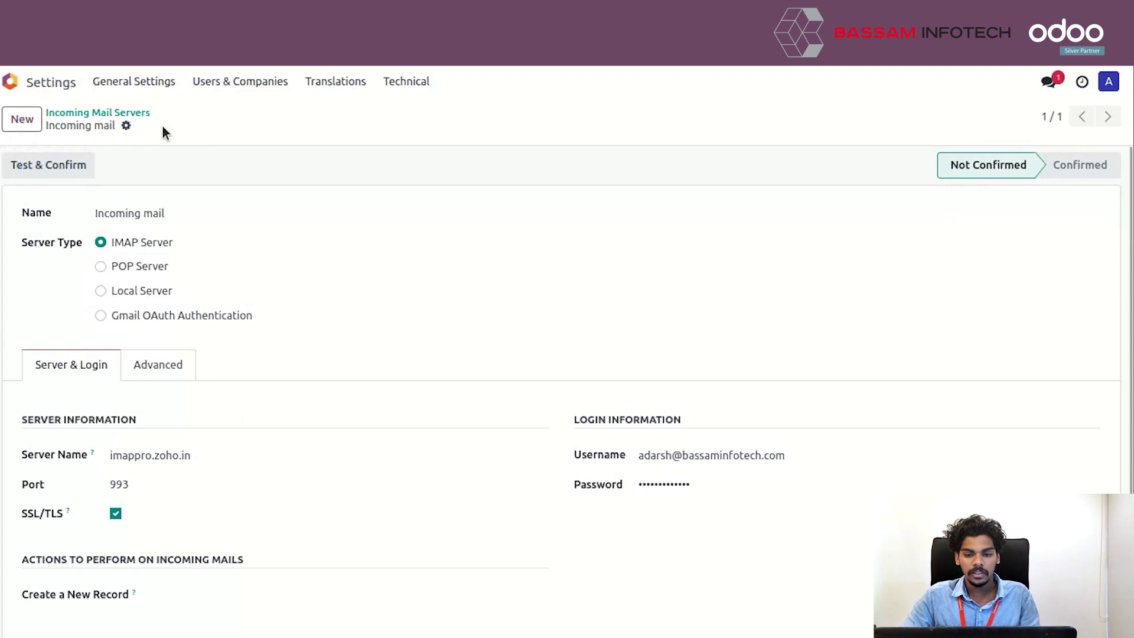
left_click(63, 176)
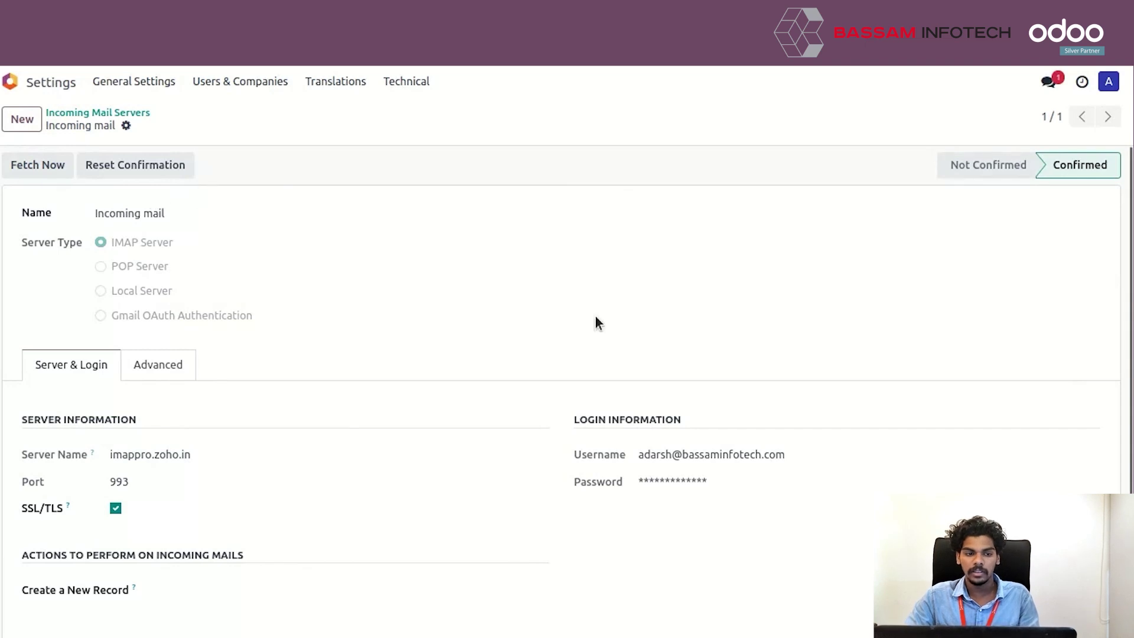
- Open the Outgoing Mail Servers list from the Technical menu
left_click(405, 82)
scroll(431, 266, "down", 3)
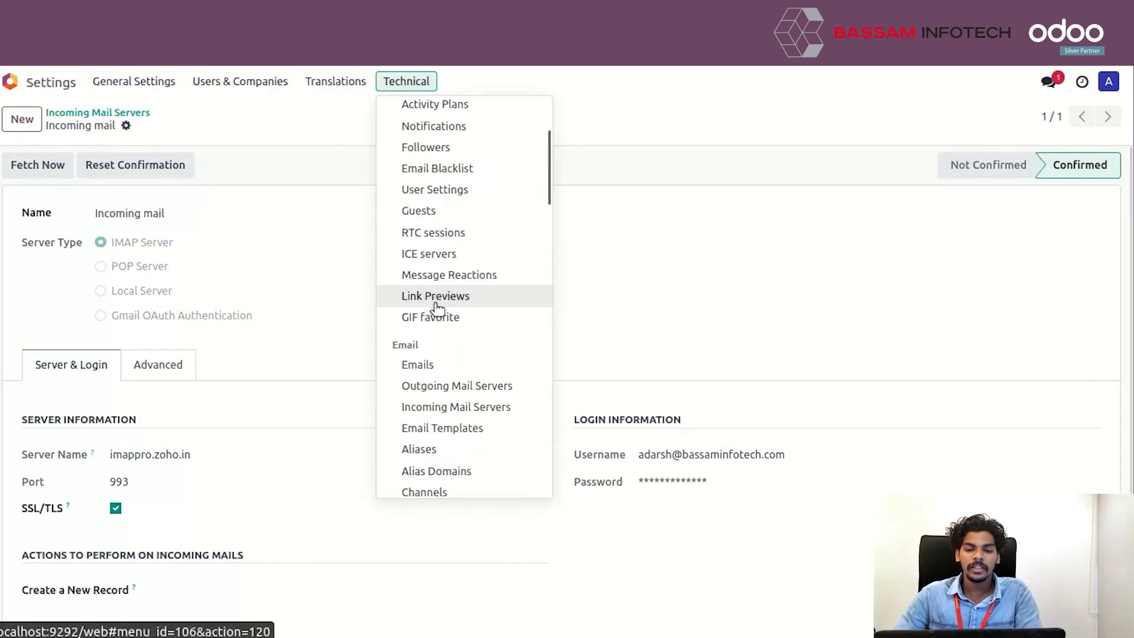
left_click(447, 387)
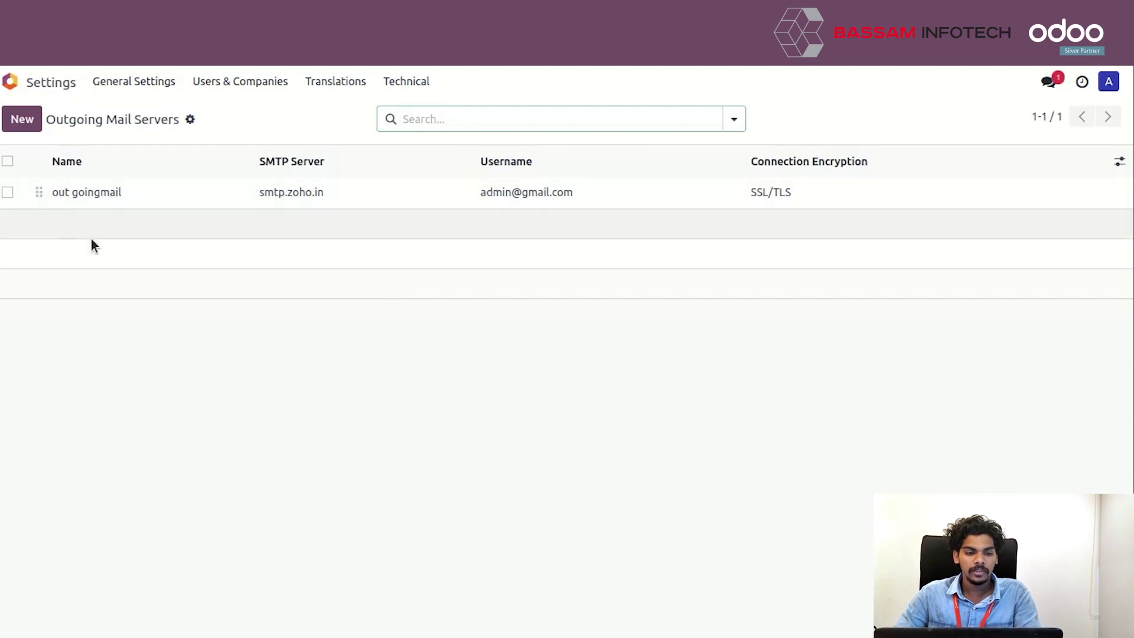
- Start a new outgoing server 'Out going mail' using SSL/TLS on smtp.zoho.in
left_click(23, 118)
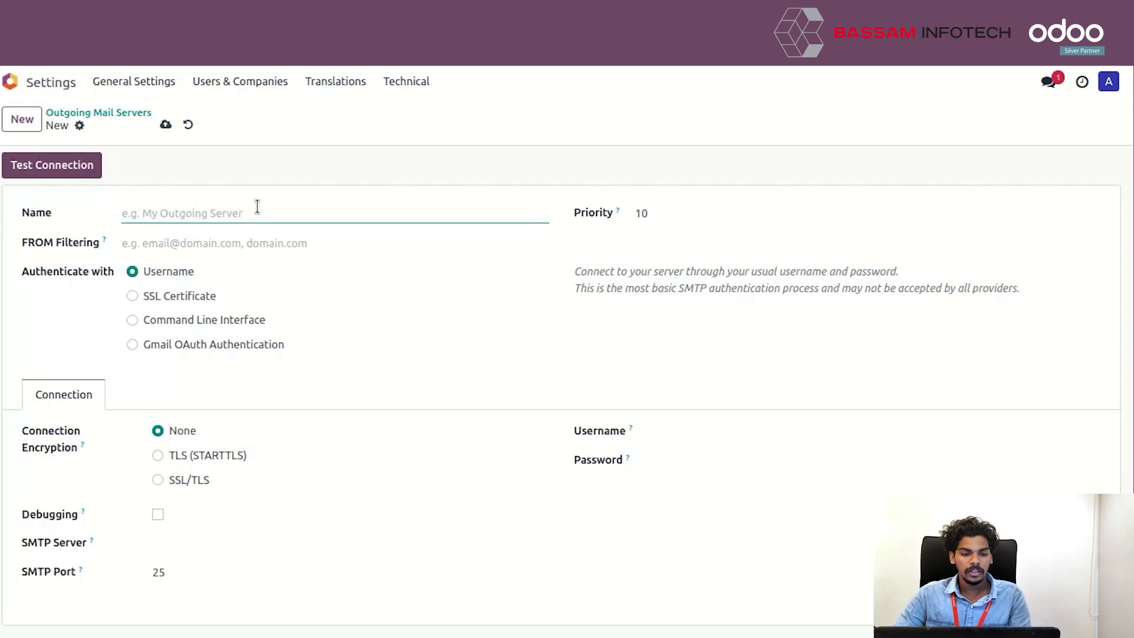
type("Out g")
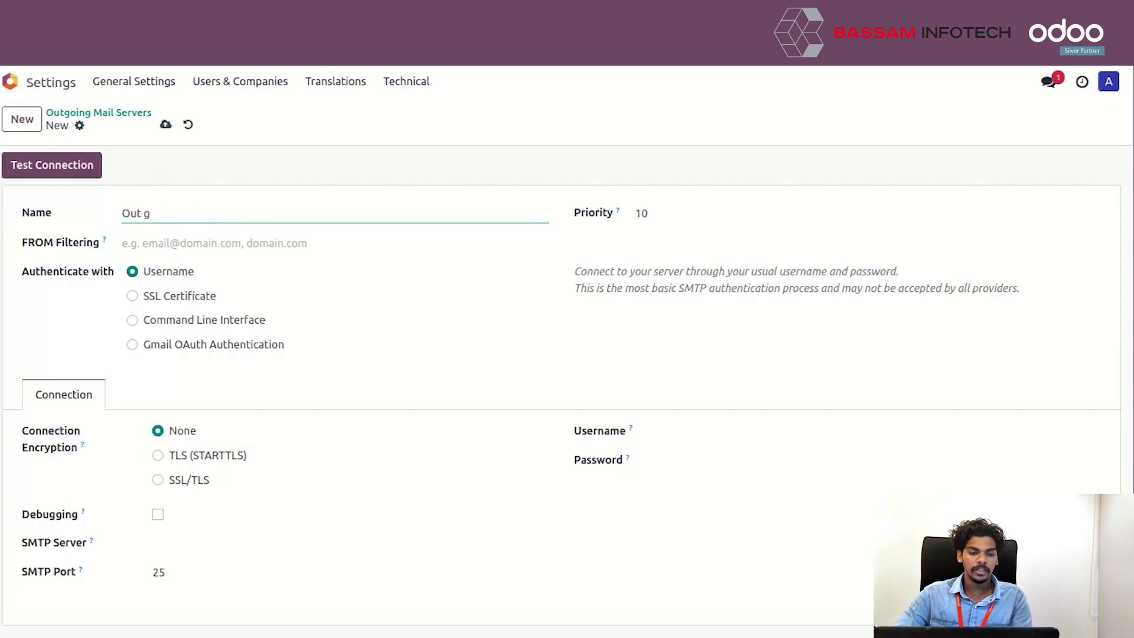
key("BackSpace")
key("BackSpace")
key("BackSpace")
type("ut goi")
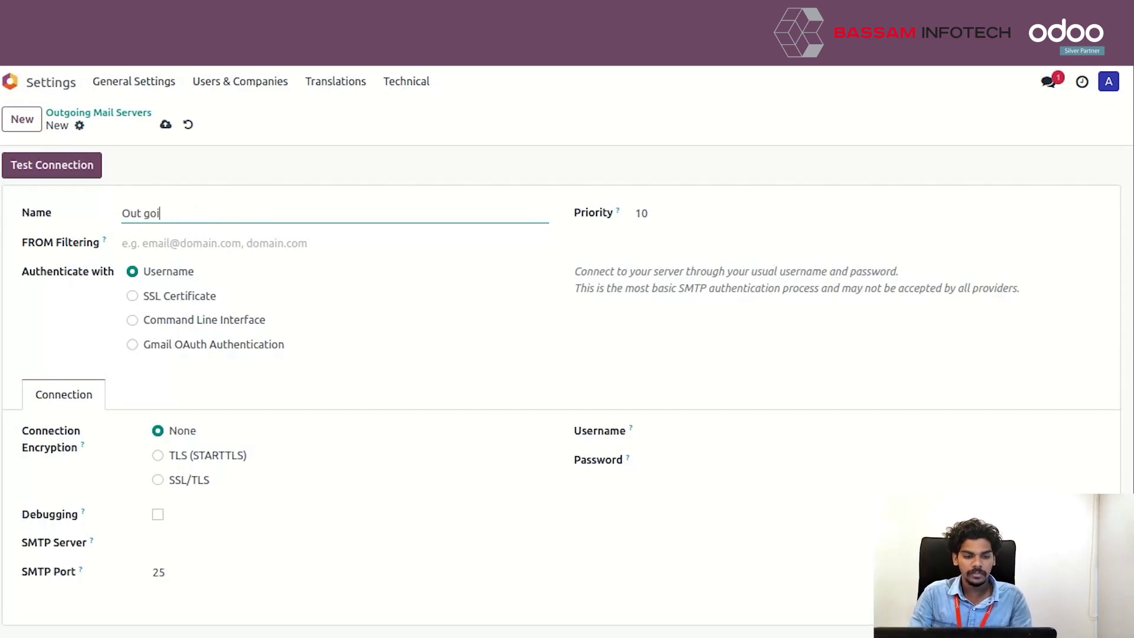
type("ng mail")
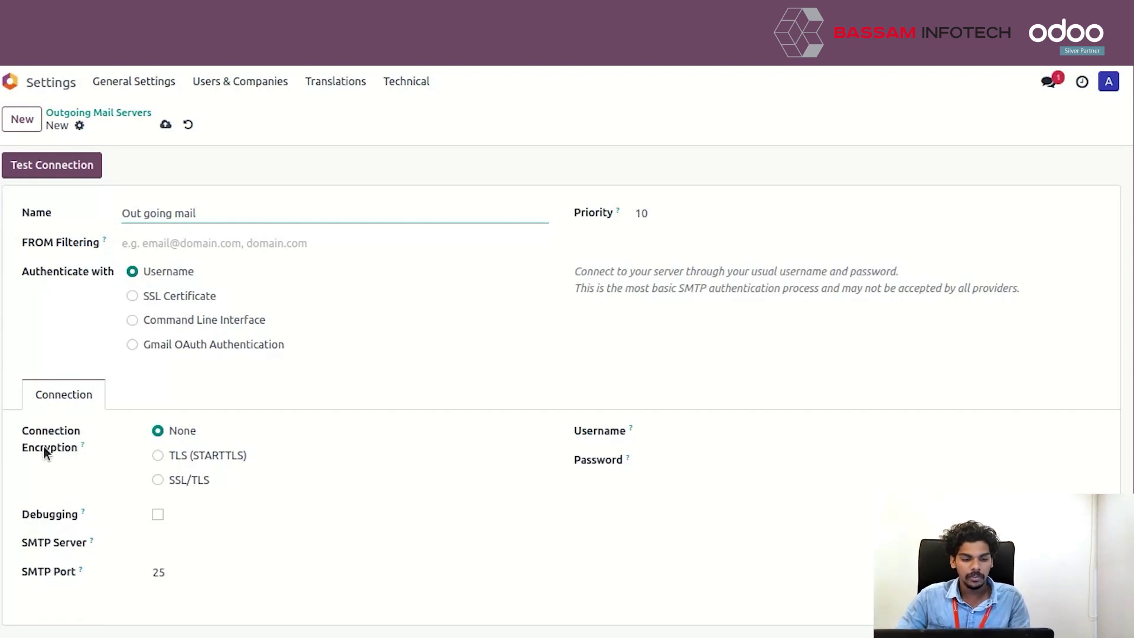
left_click(158, 479)
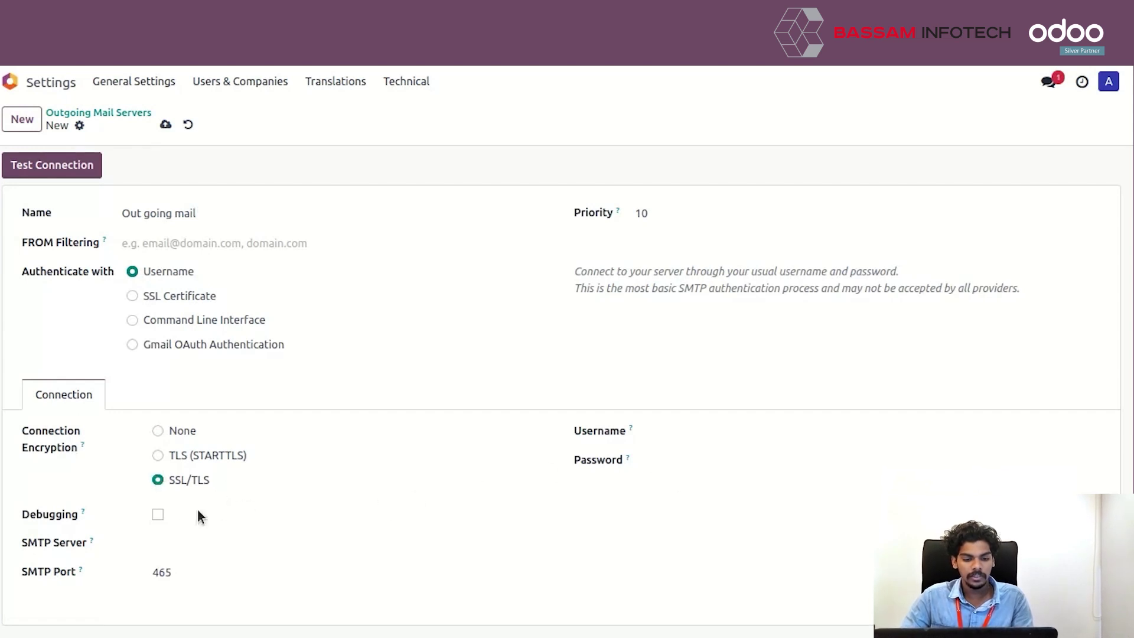
left_click(182, 537)
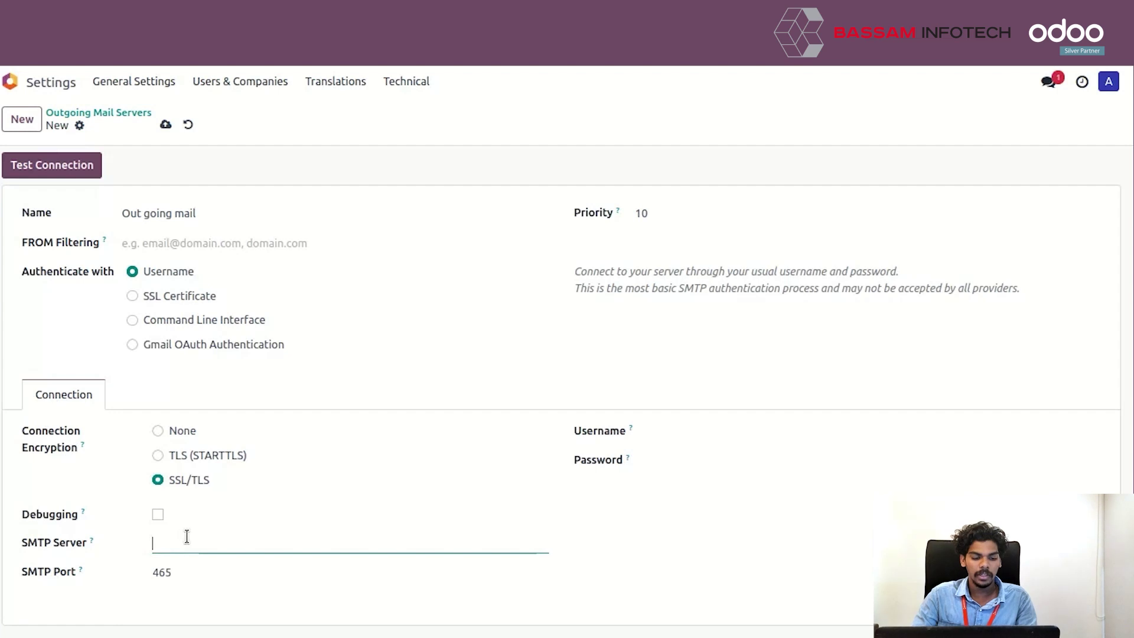
type("smtp.zoho.in")
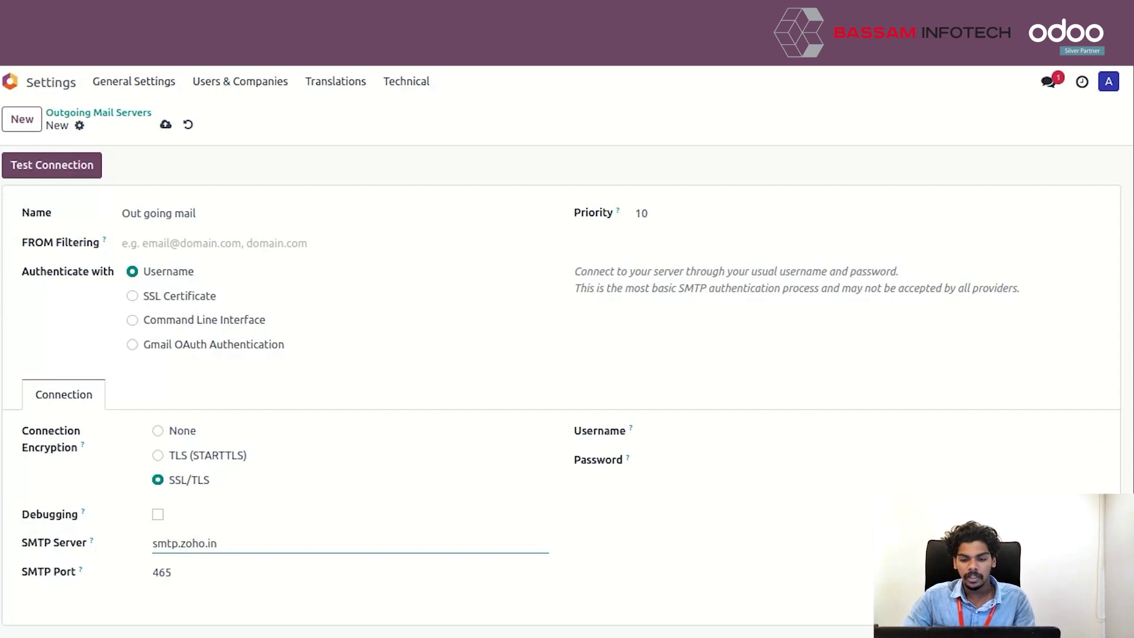
- Enter the mail account's login username and password for the SMTP server
left_click(713, 427)
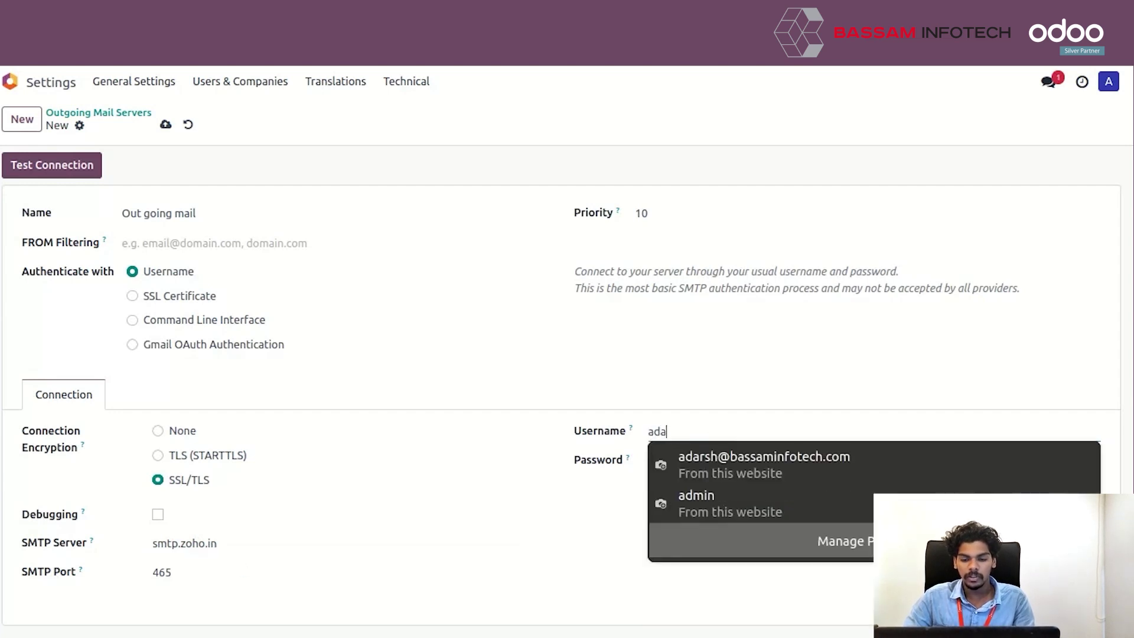
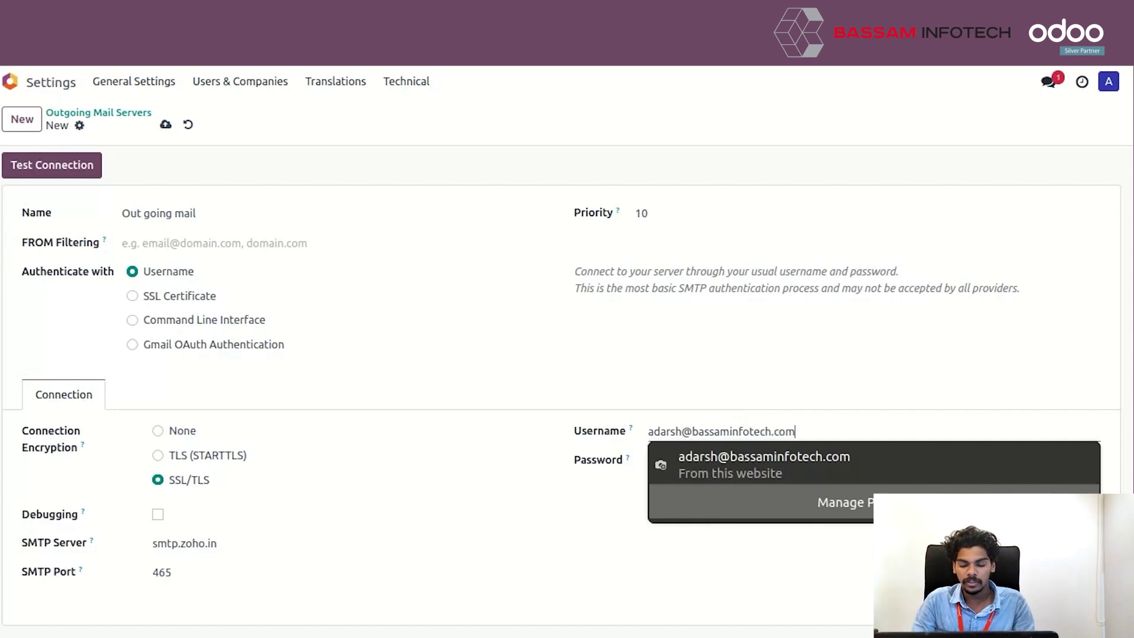
left_click(690, 463)
key("ctrl+v")
left_click(669, 322)
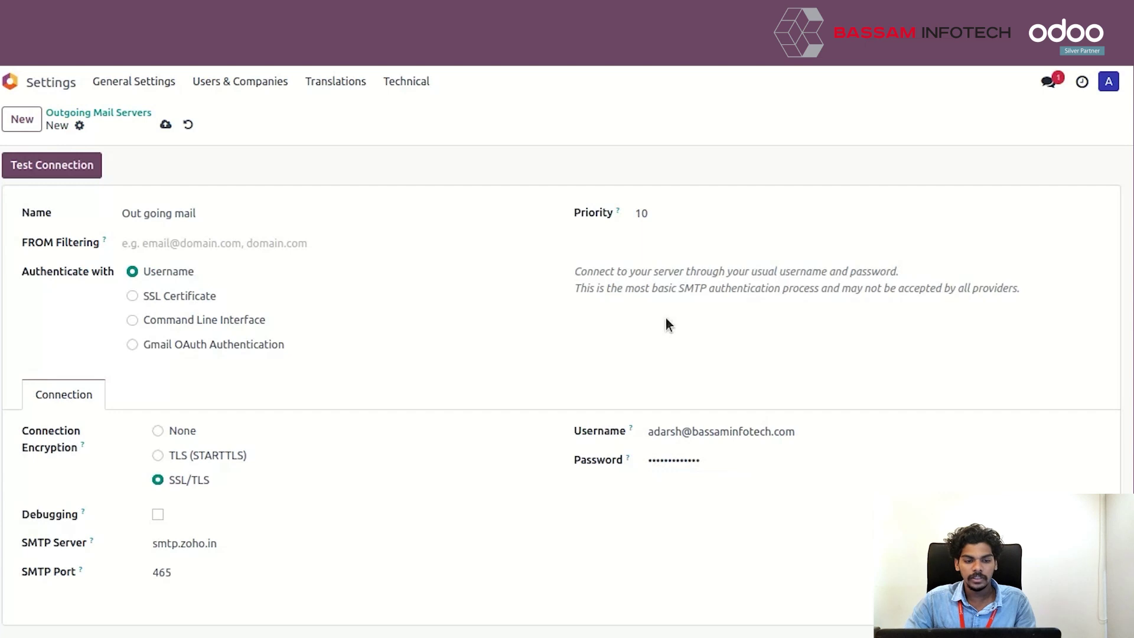
left_click(666, 207)
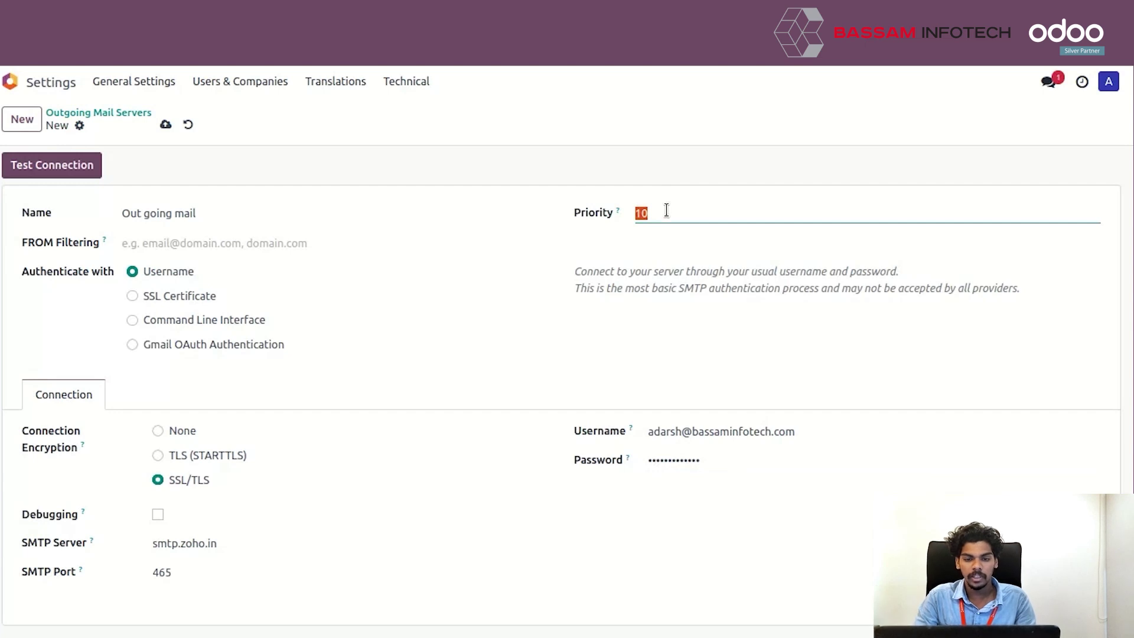
- Set the outgoing server's priority to 5 and save it
type("58")
key("BackSpace")
left_click(650, 314)
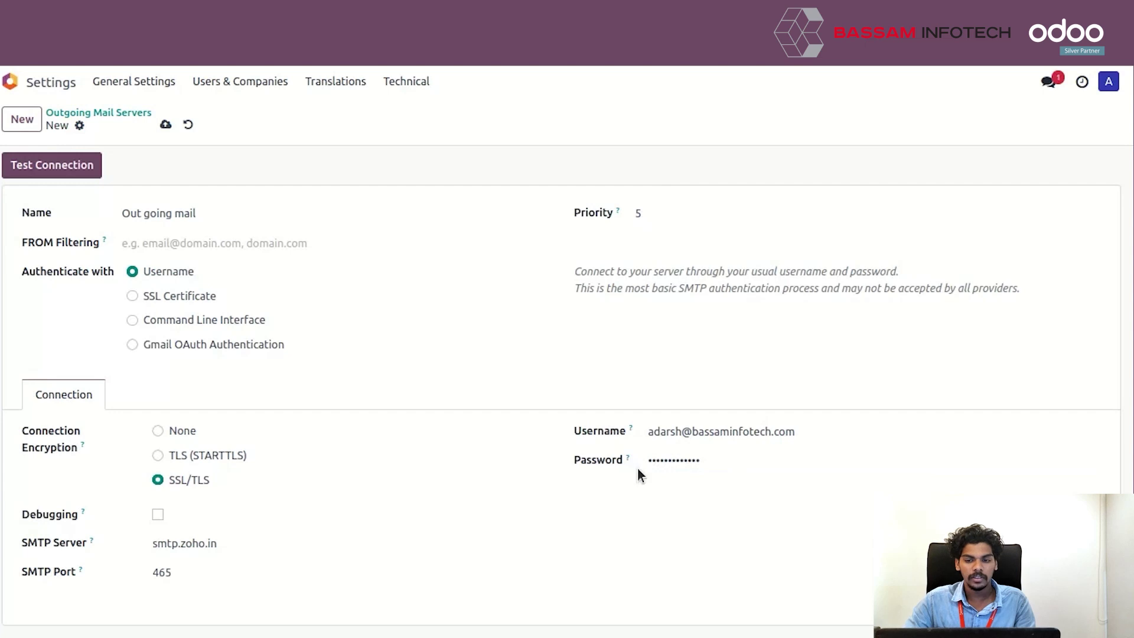
left_click(167, 125)
- Test the SMTP connection successfully and return to the Outgoing Mail Servers list
left_click(41, 167)
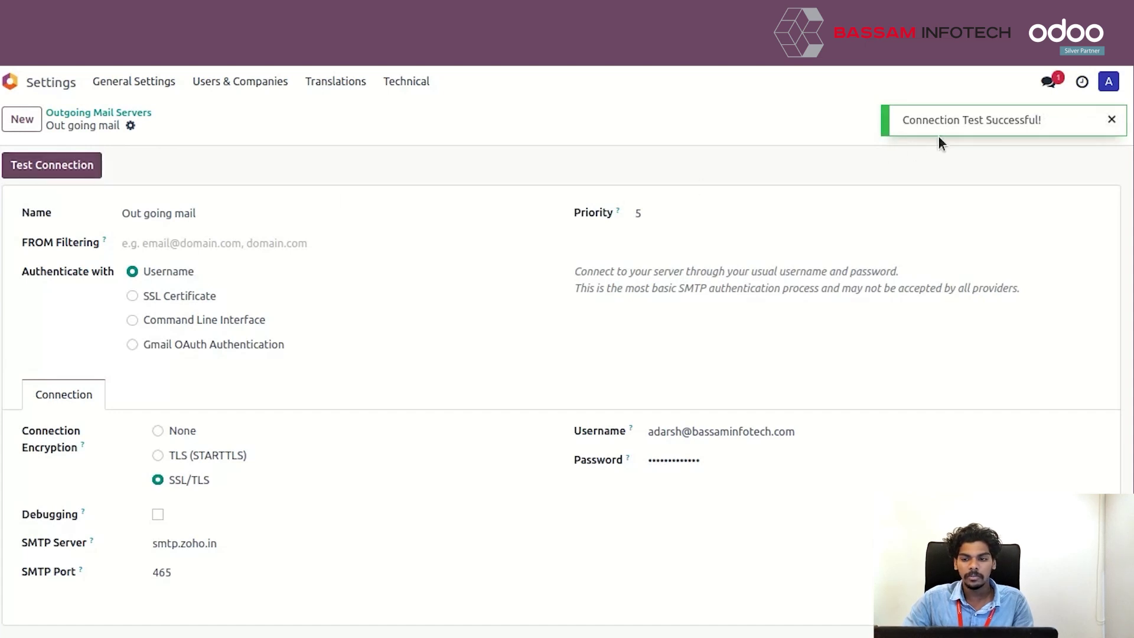
left_click_drag(1050, 121, 902, 120)
left_click(939, 156)
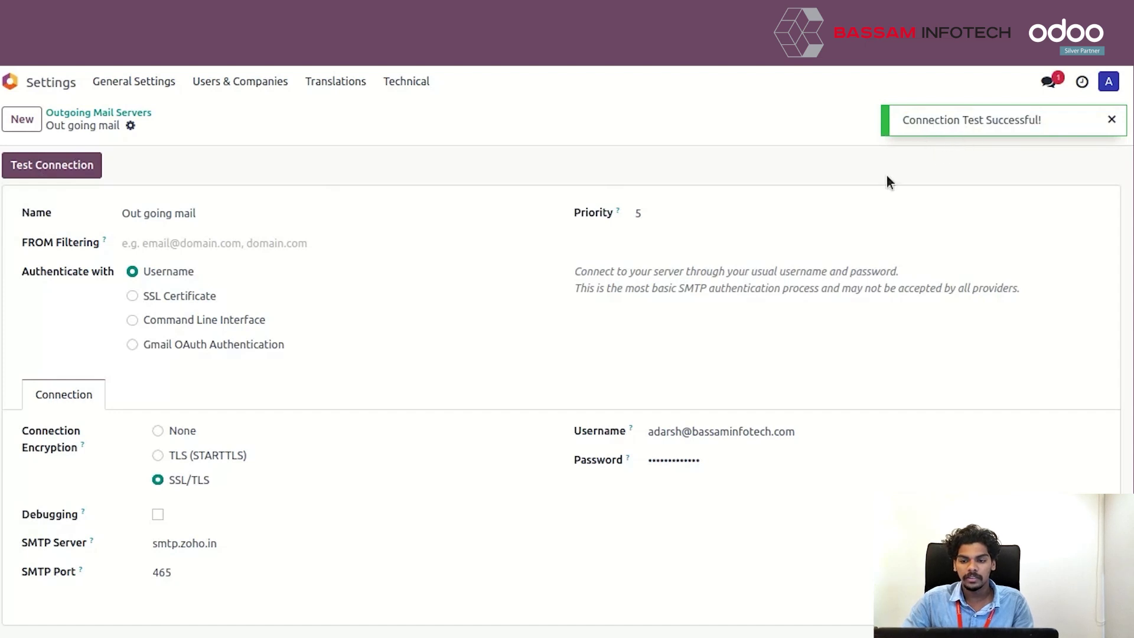
left_click(133, 112)
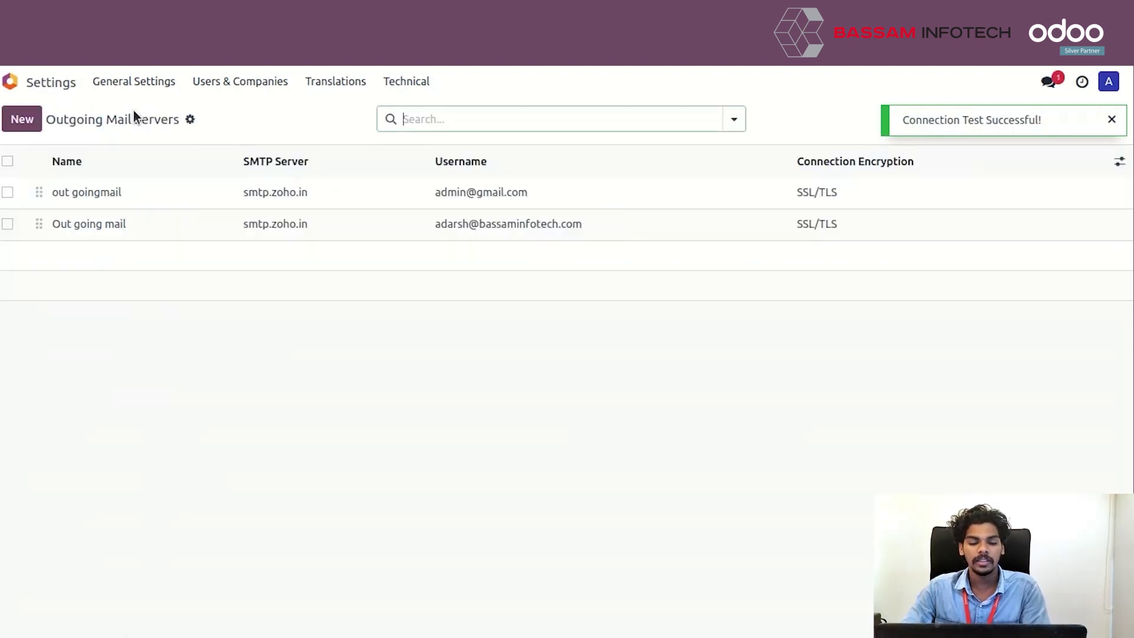
- Start a new request for quotation in Purchase with vendor Administrator
left_click(44, 82)
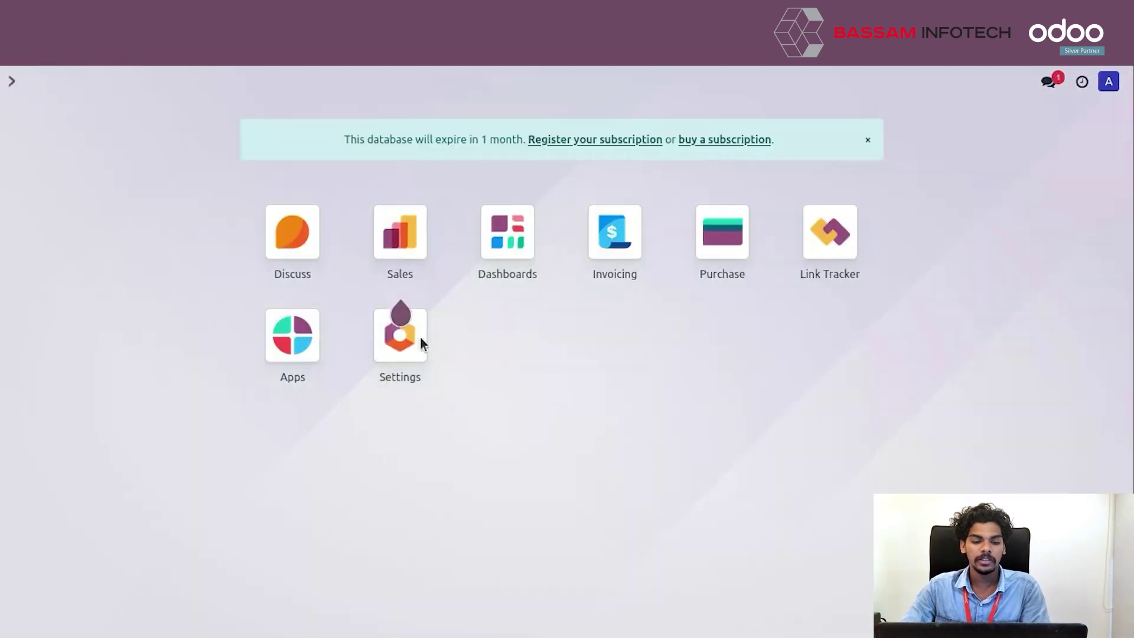
left_click(725, 263)
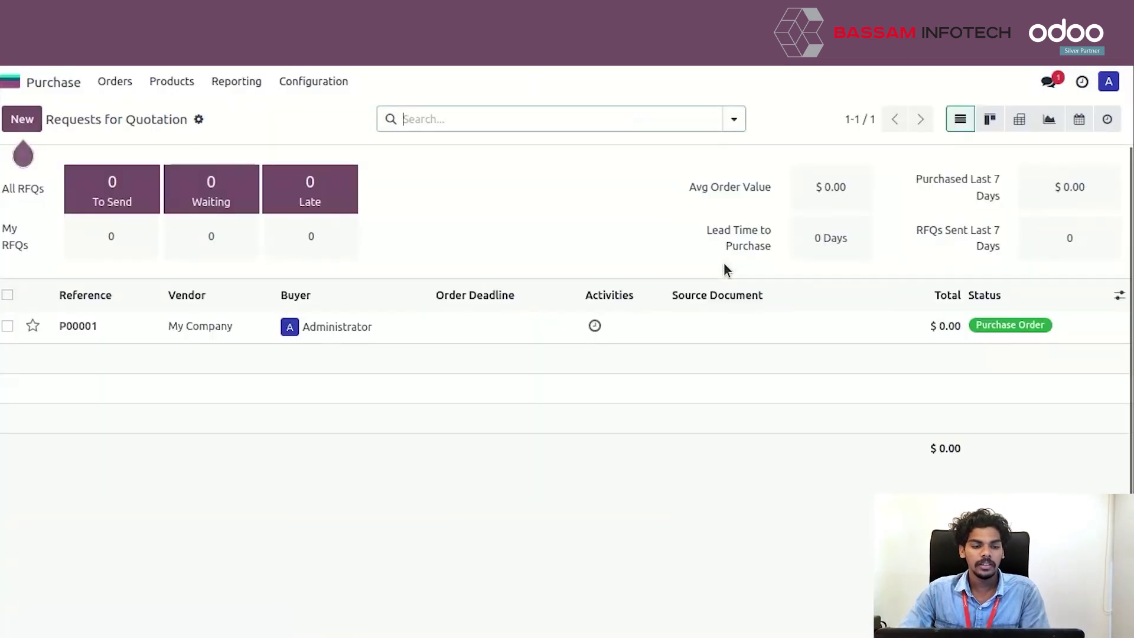
left_click(22, 119)
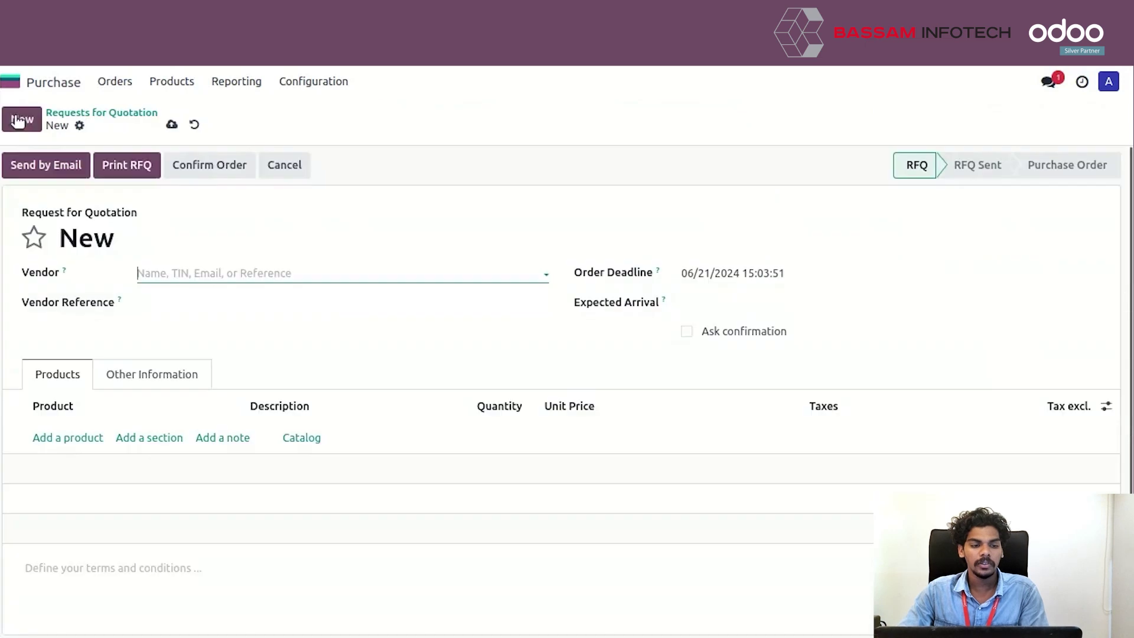
left_click(223, 267)
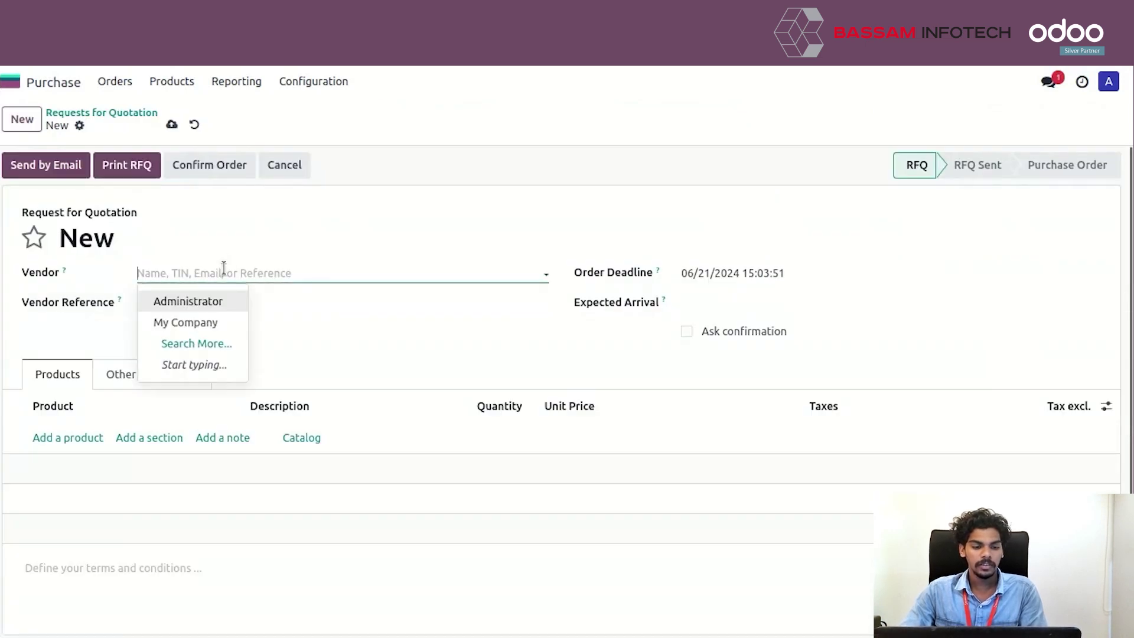
left_click(218, 301)
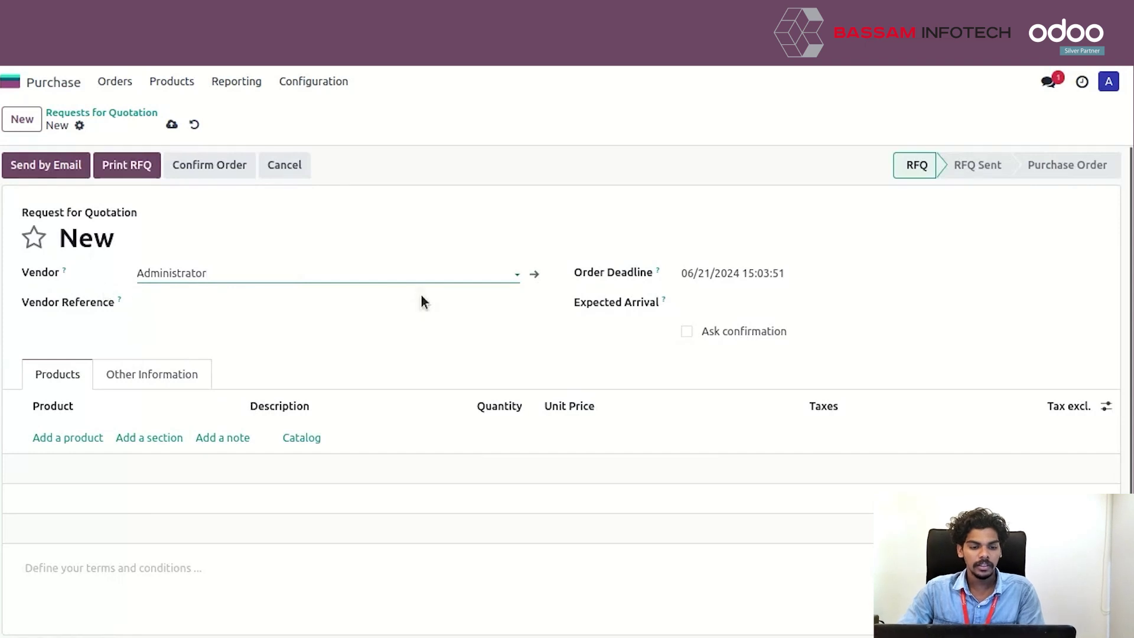
- Add the 'test' product line, save, and confirm the order as P00002
left_click(83, 440)
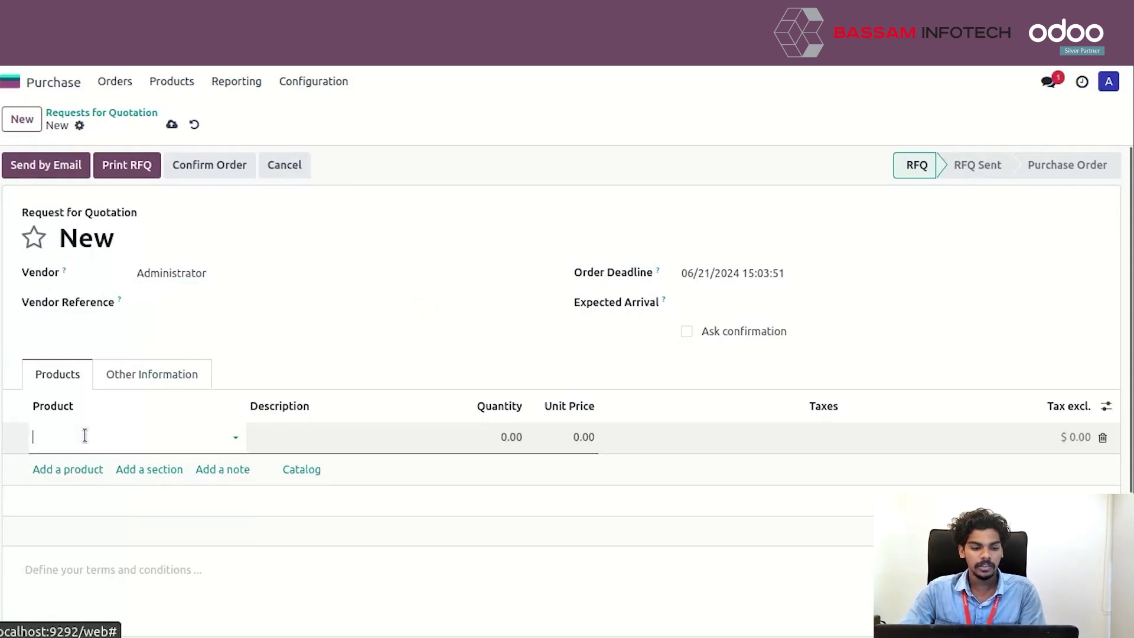
left_click(90, 468)
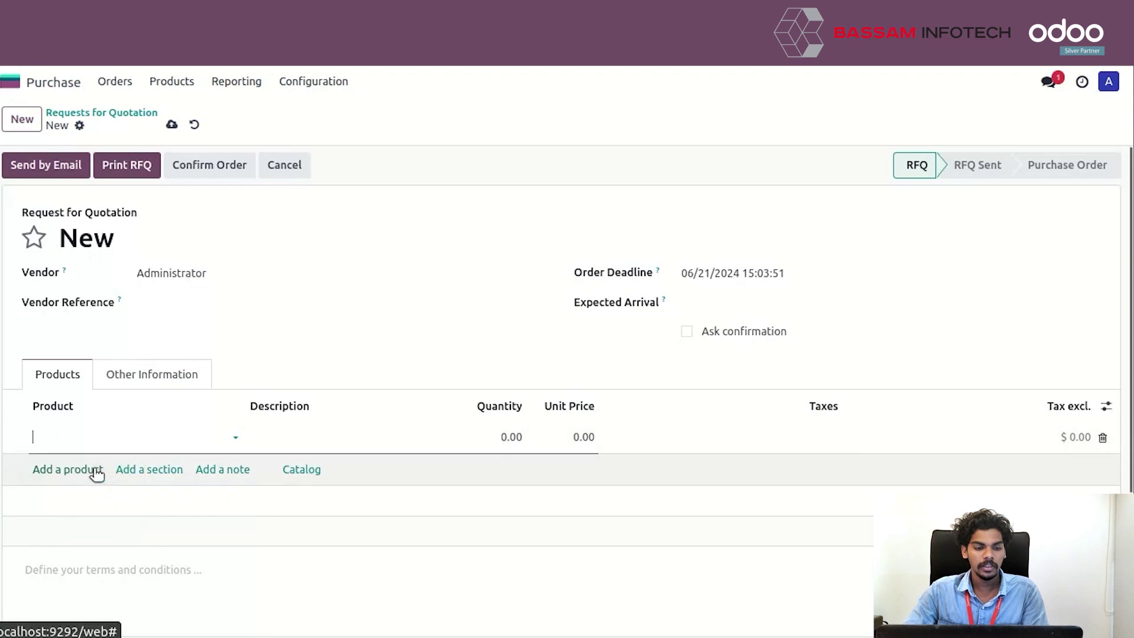
left_click(172, 125)
left_click(182, 158)
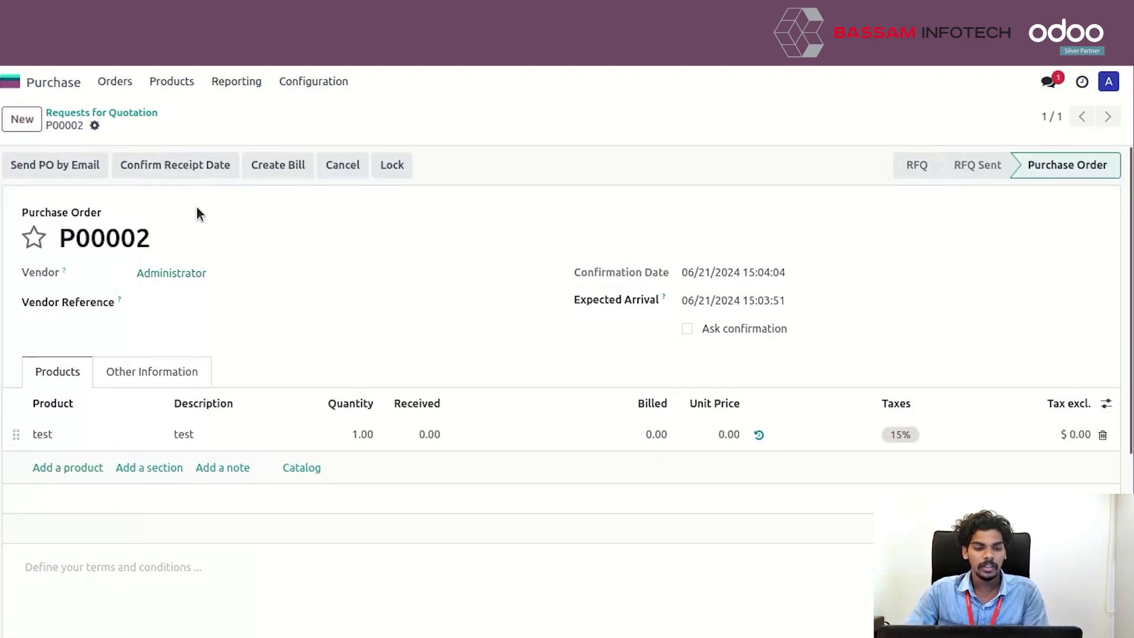
left_click(40, 172)
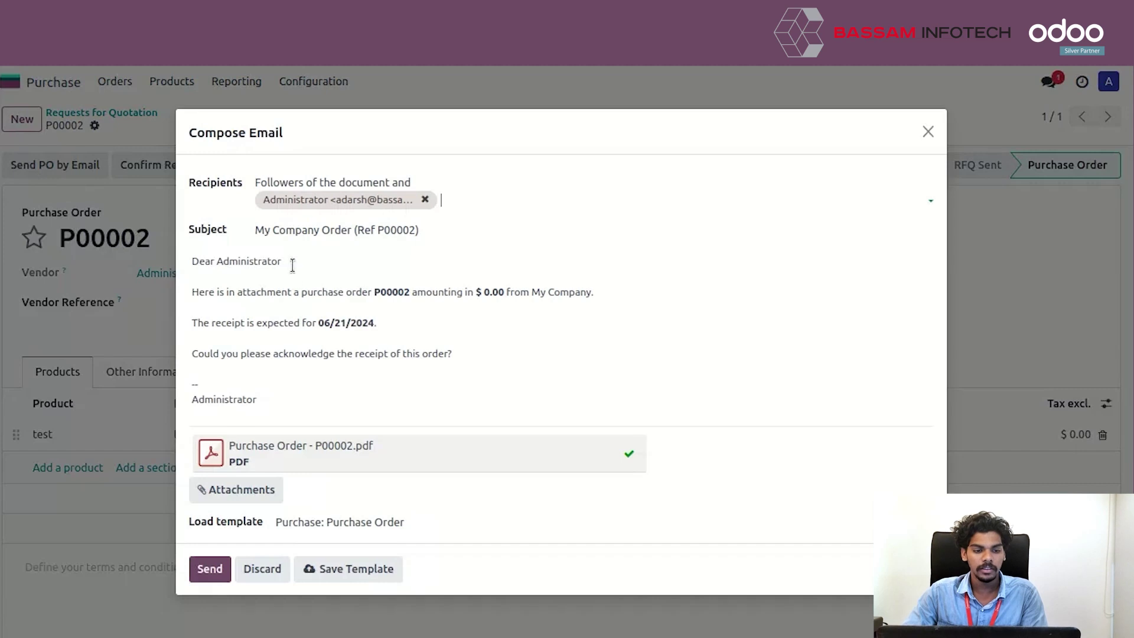
- Send the P00002 purchase order email with its PDF attachment to the vendor
left_click(206, 570)
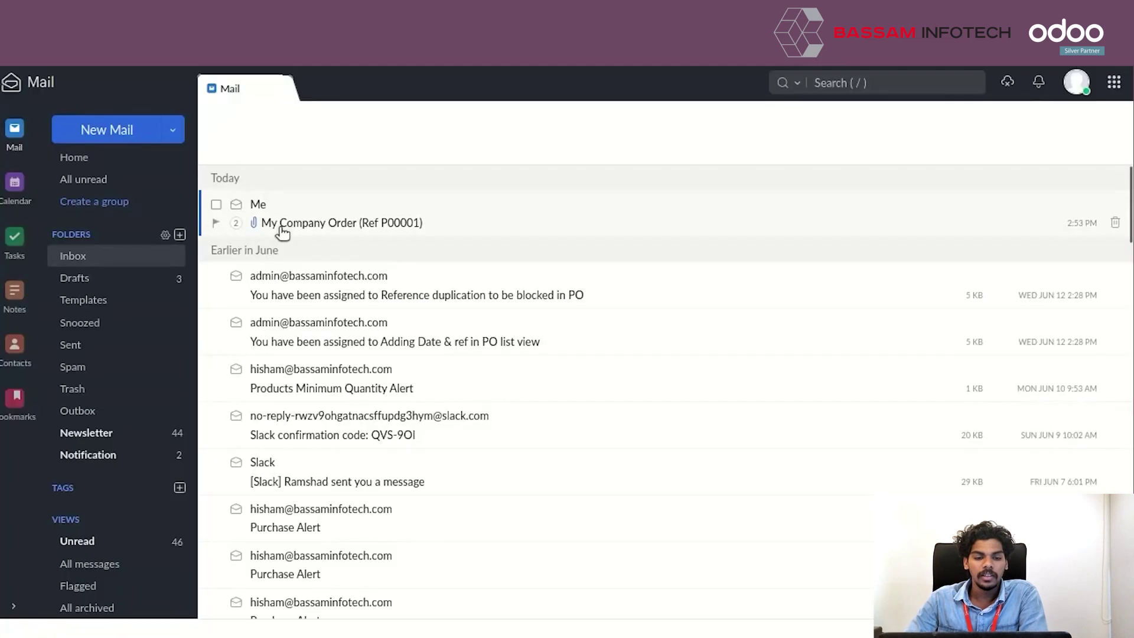
- Open the 'My Company Order (Ref P00001)' email in Zoho Mail and confirm the order
left_click(280, 230)
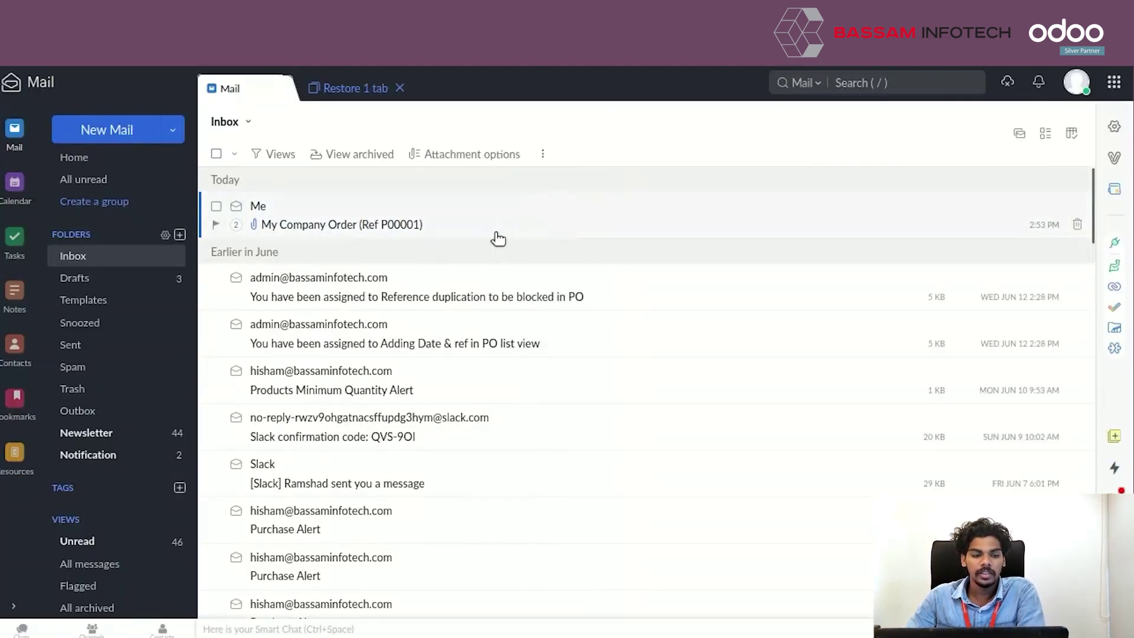
left_click(400, 224)
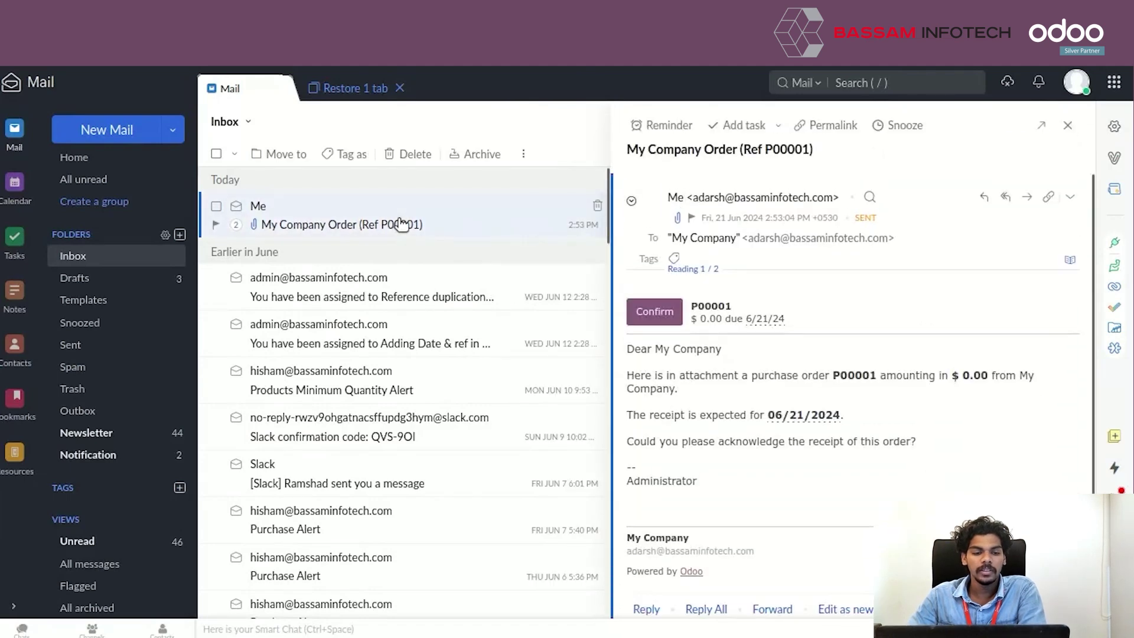
left_click(655, 316)
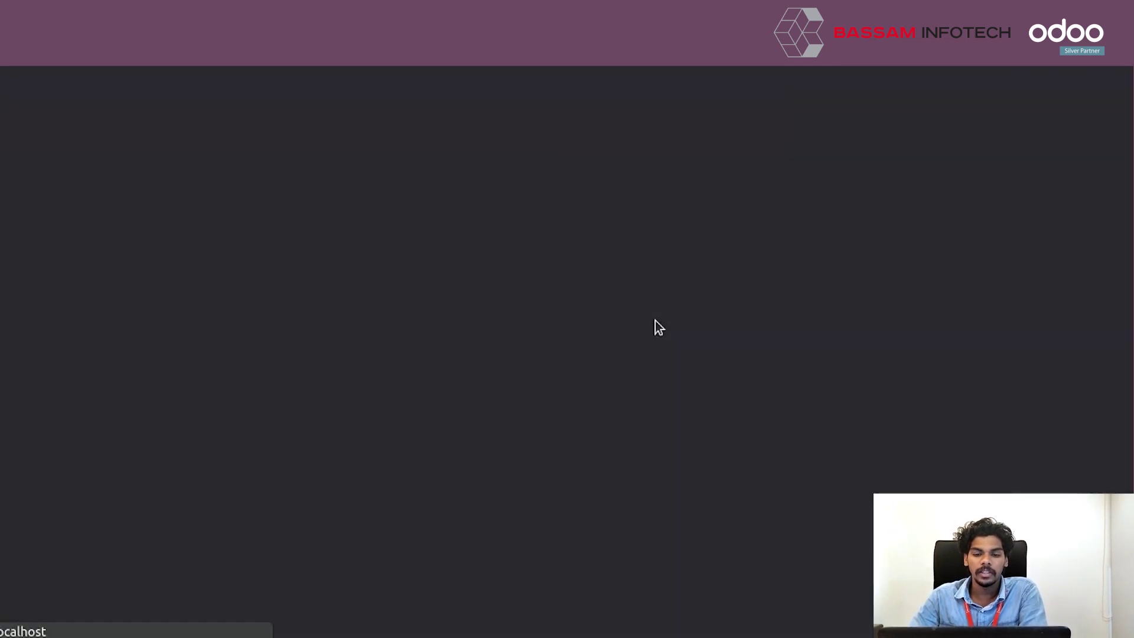
- Return from the P00001 portal preview to the purchase order form via 'Back to edit mode'
left_click(682, 142)
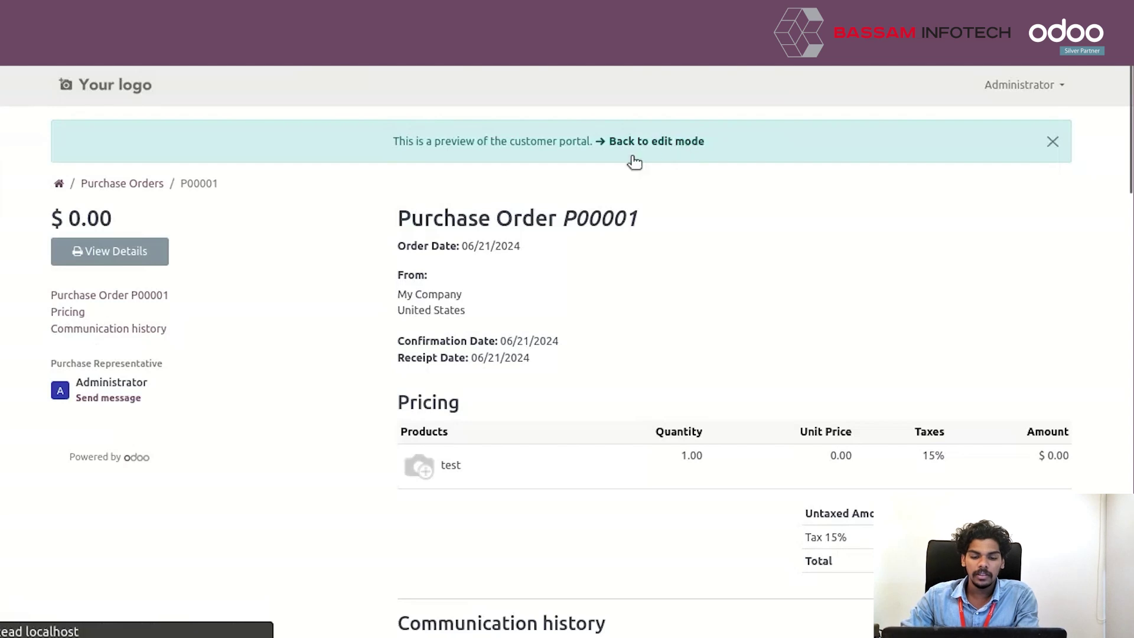